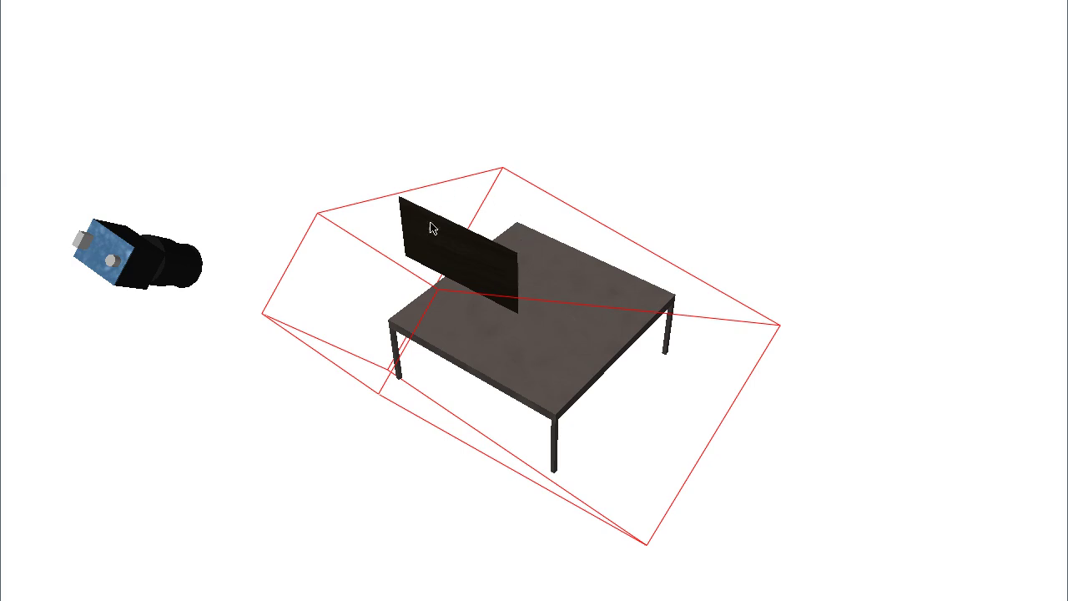
- Display the viewing frustums of both cameras and inspect how they cover the table and occluding plane
drag(433, 228, 419, 253)
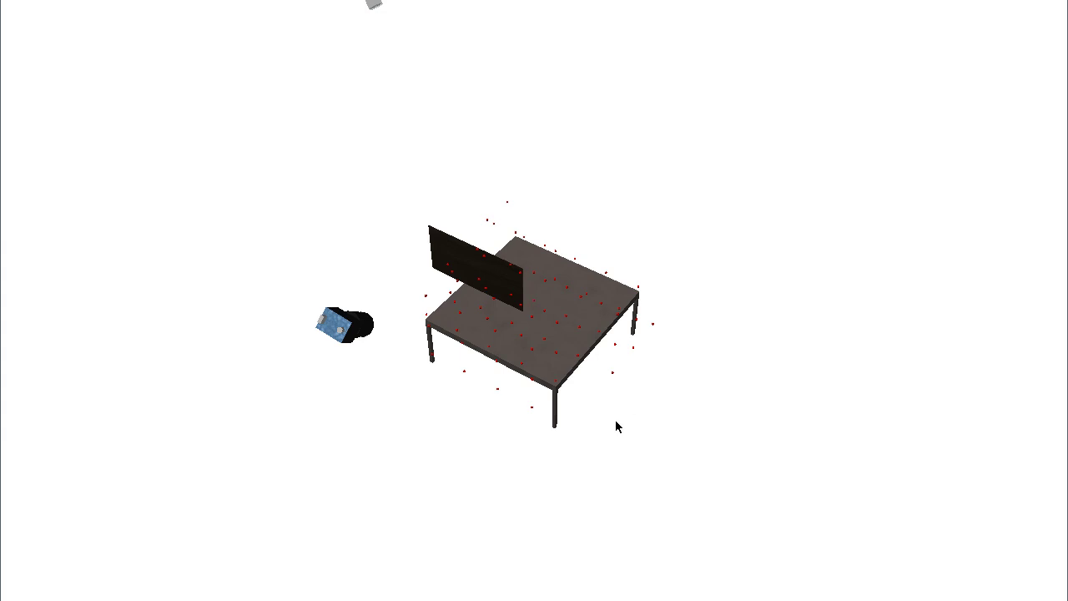
right_drag(615, 422, 517, 127)
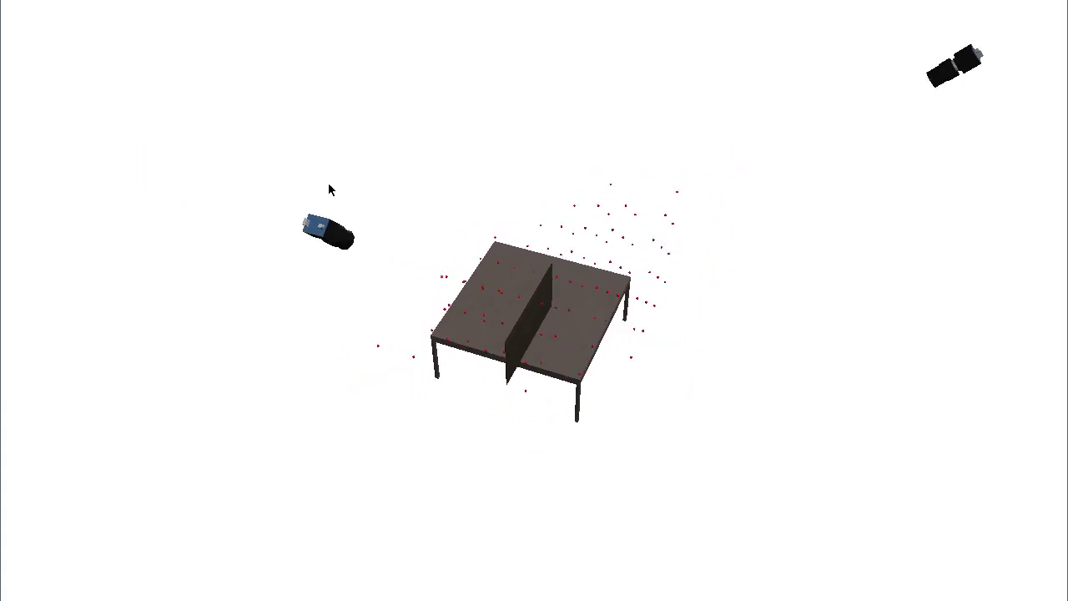
click(329, 231)
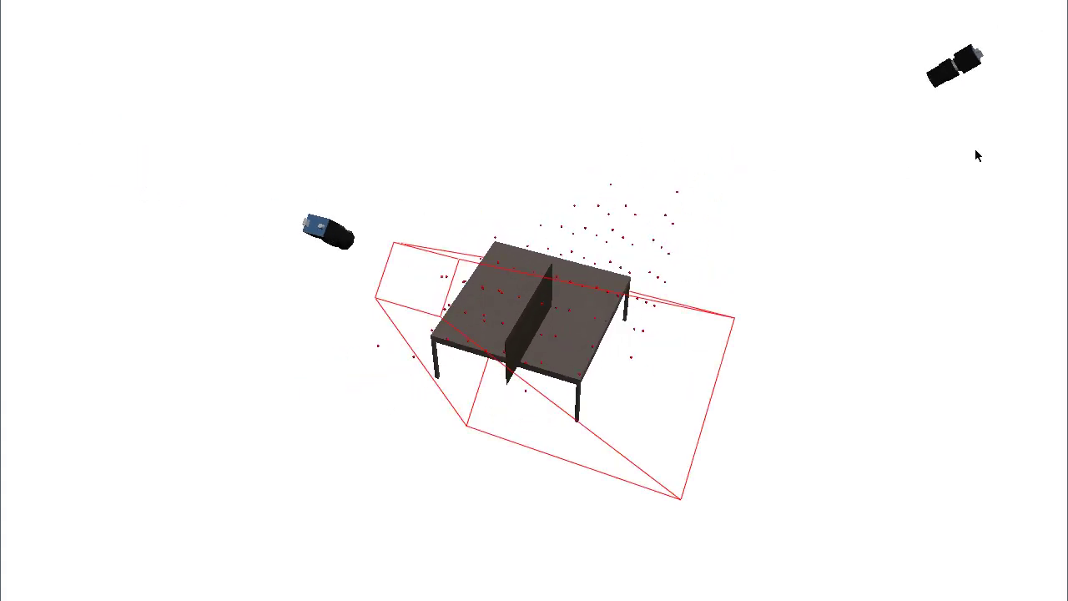
click(965, 58)
drag(644, 326, 637, 327)
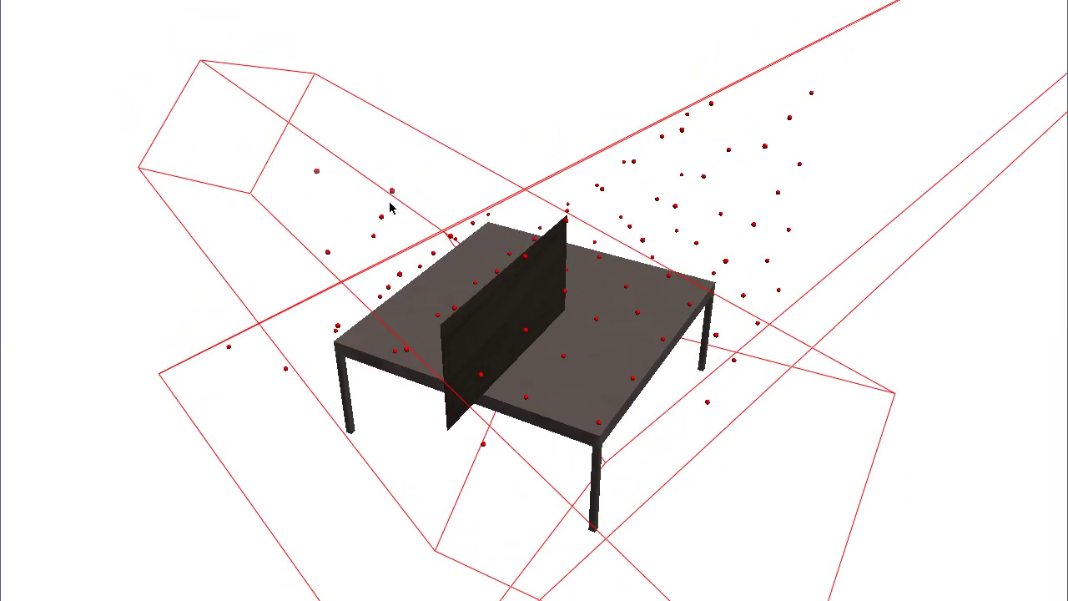
- Hide both cameras' viewing frustums, leaving the coverage points around the table in view
scroll(528, 168, down, 5)
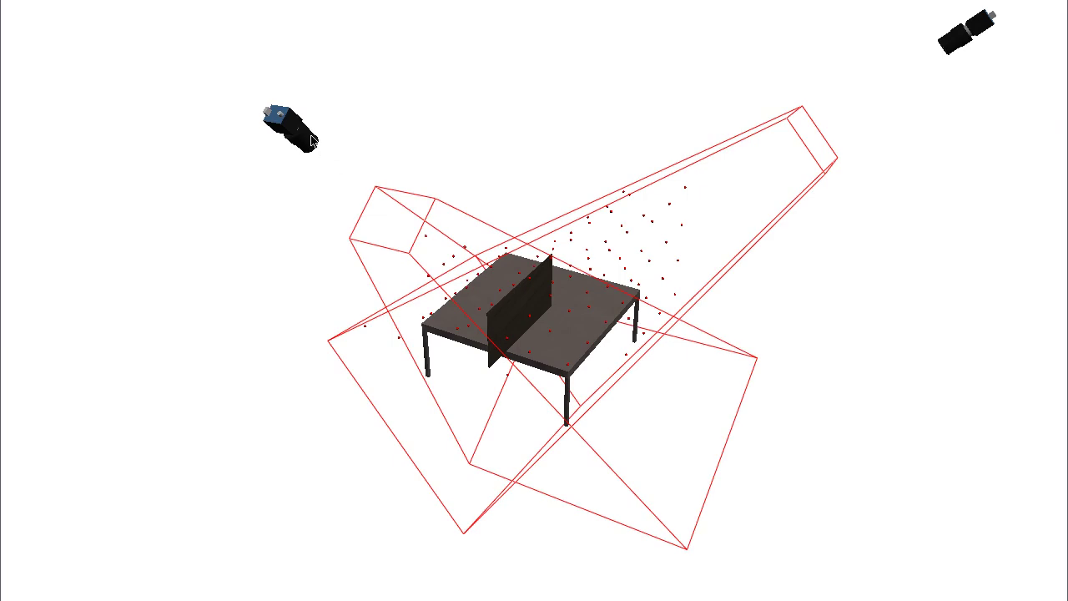
click(310, 136)
click(966, 29)
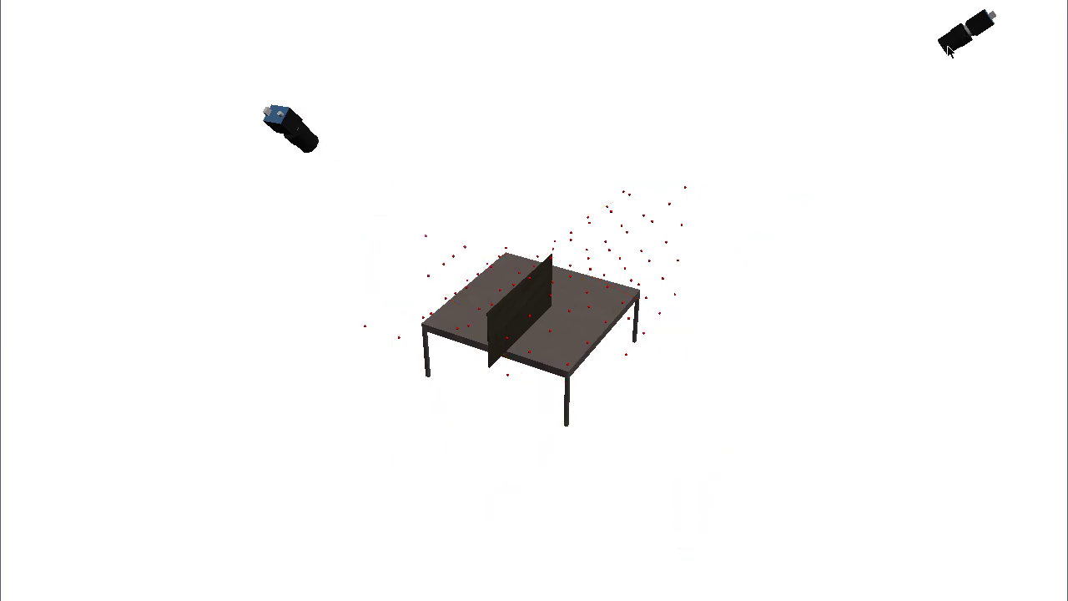
drag(757, 158, 623, 268)
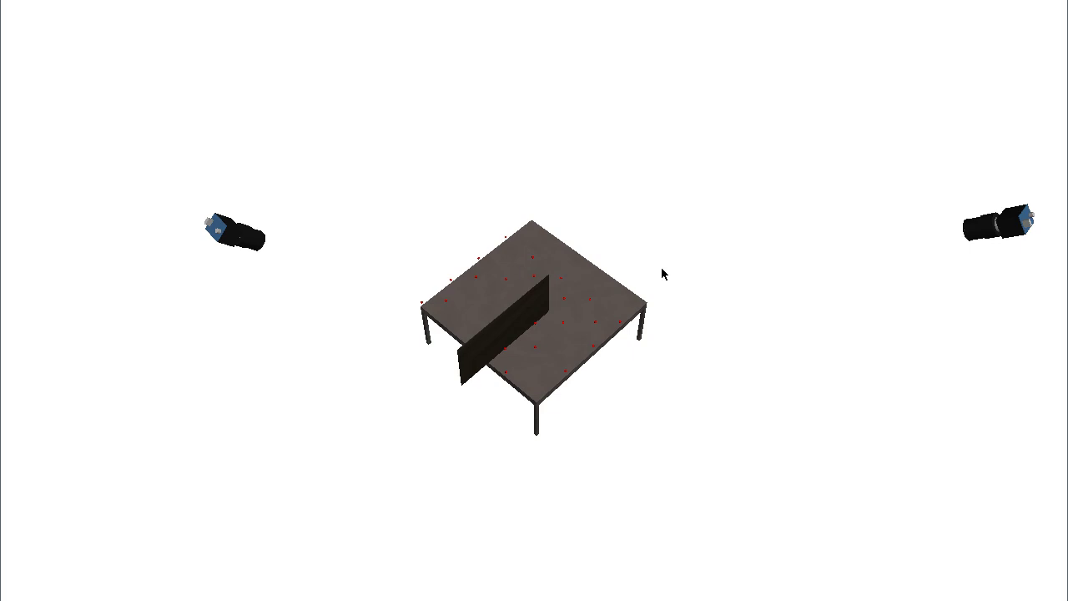
- Compare the two cameras' overlapping viewing frustums over the table, and switch both frustums off again
click(1014, 222)
click(220, 226)
drag(545, 377, 346, 293)
click(251, 238)
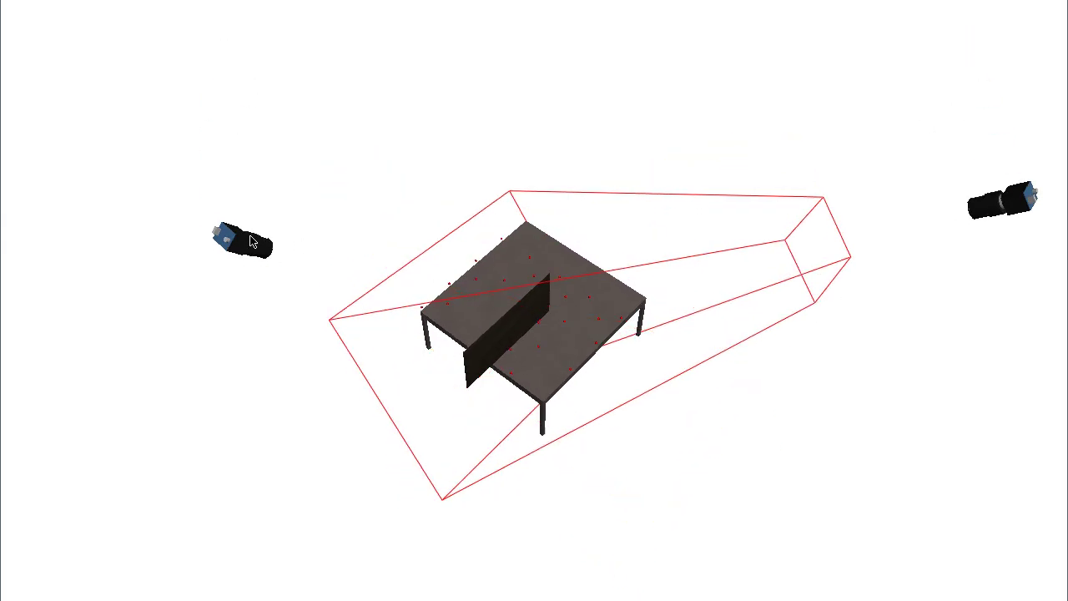
click(993, 209)
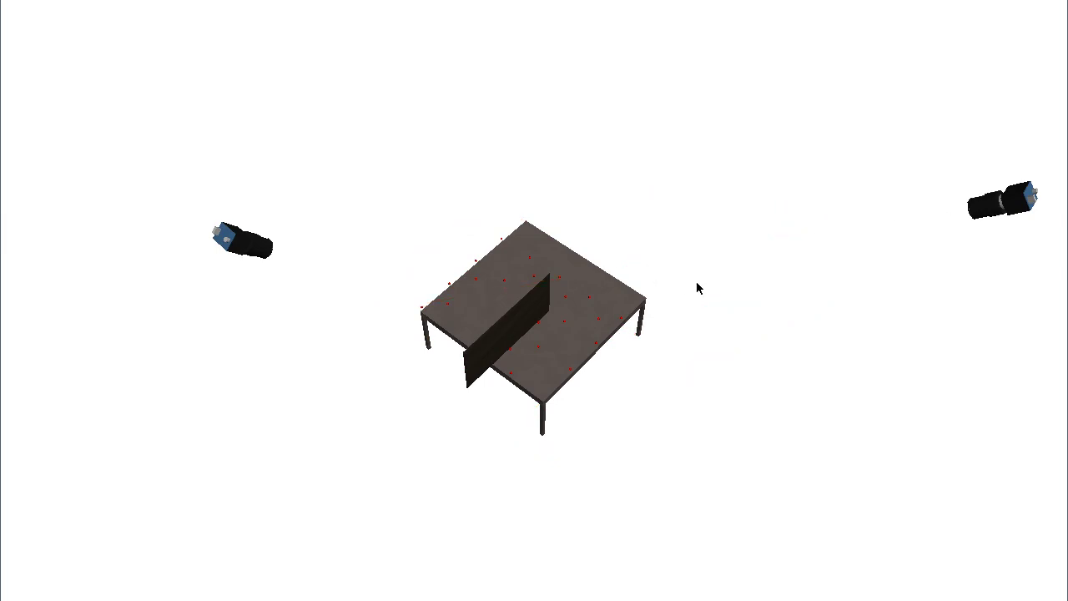
drag(696, 281, 589, 284)
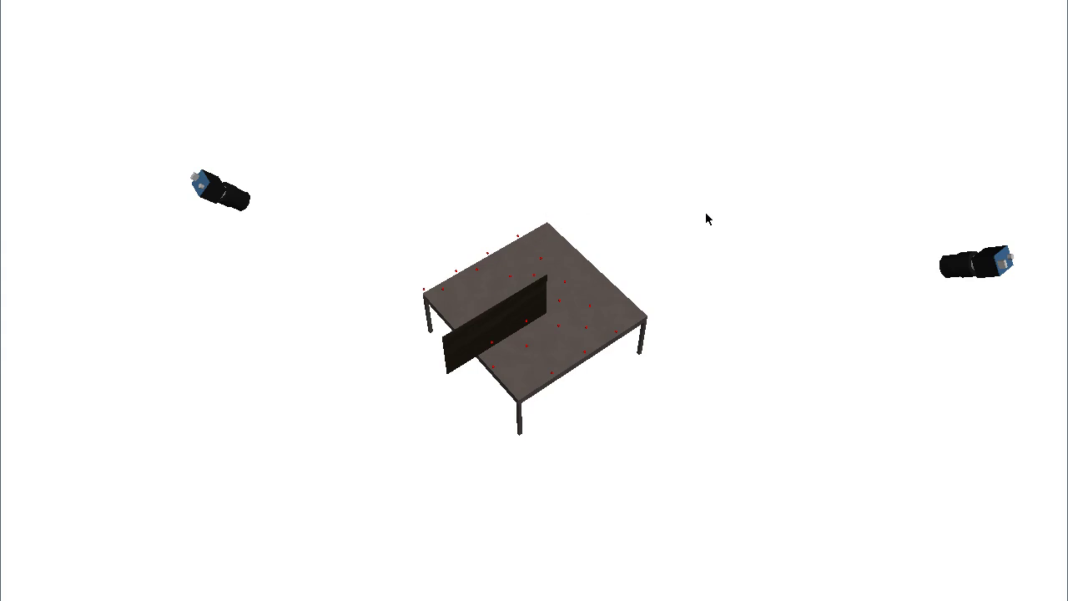
- Clear the coverage points from the scene and run the coverage command
key(Return)
text(clear)
key(Return)
text(coverage)
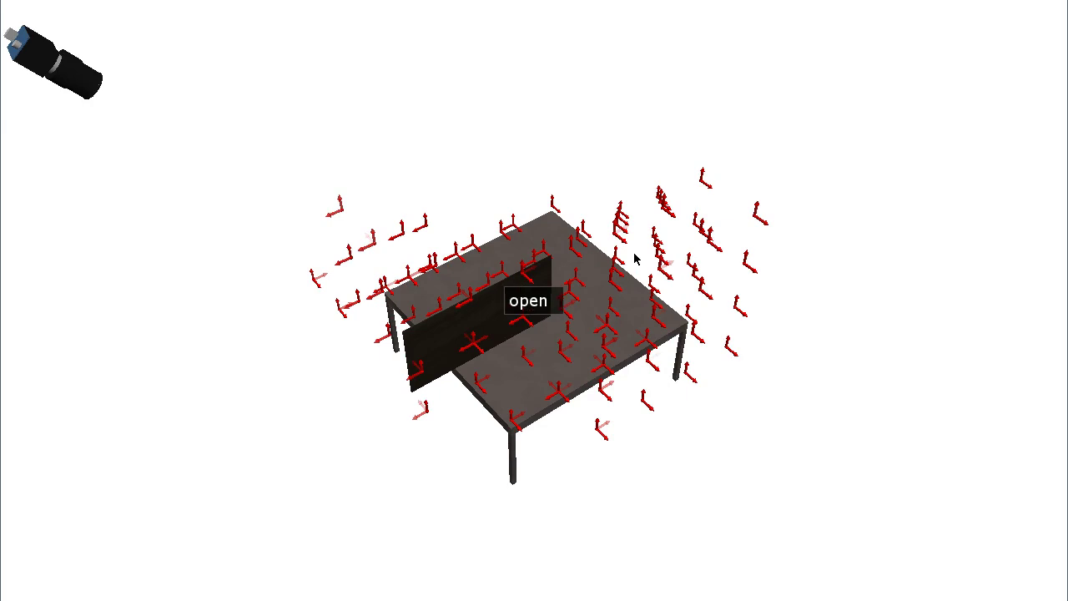
- Open the model file demo/sc2.yaml
text(demo/sc2.)
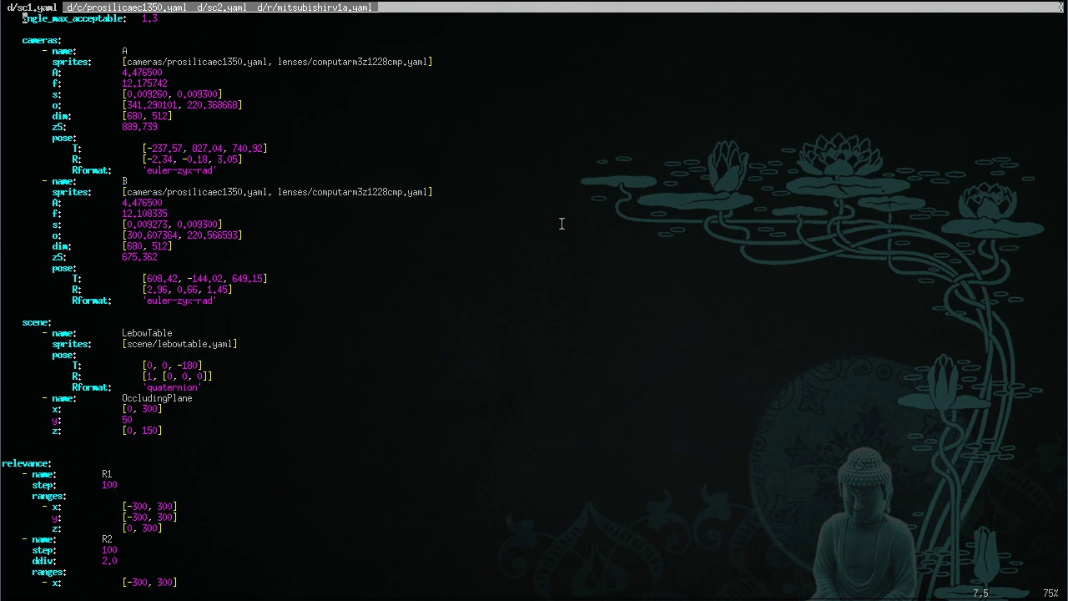
- Read through sc1.yaml from the model thresholds, past the camera and scene definitions, to the relevance ranges of R1 and R2
key(k)
key(k)
key(k)
key(k)
key(k)
key(k)
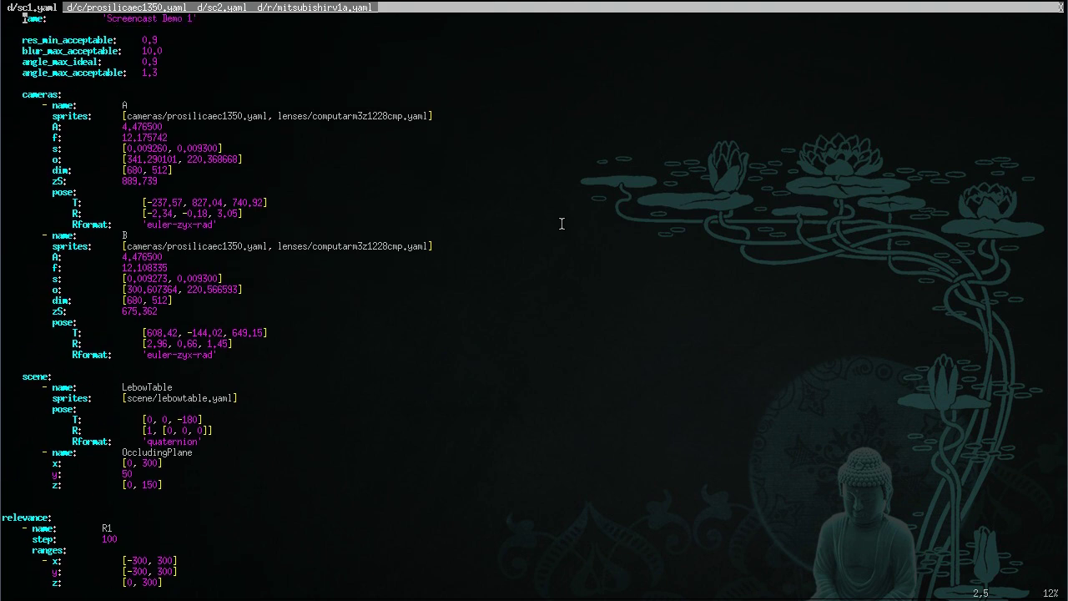
key(j)
key(j)
key(j)
key(j)
key(j)
key(j)
key(j)
key(j)
key(j)
key(j)
key(j)
key(j)
key(j)
key(j)
key(j)
key(j)
key(j)
key(j)
key(j)
key(j)
key(j)
key(j)
key(j)
key(j)
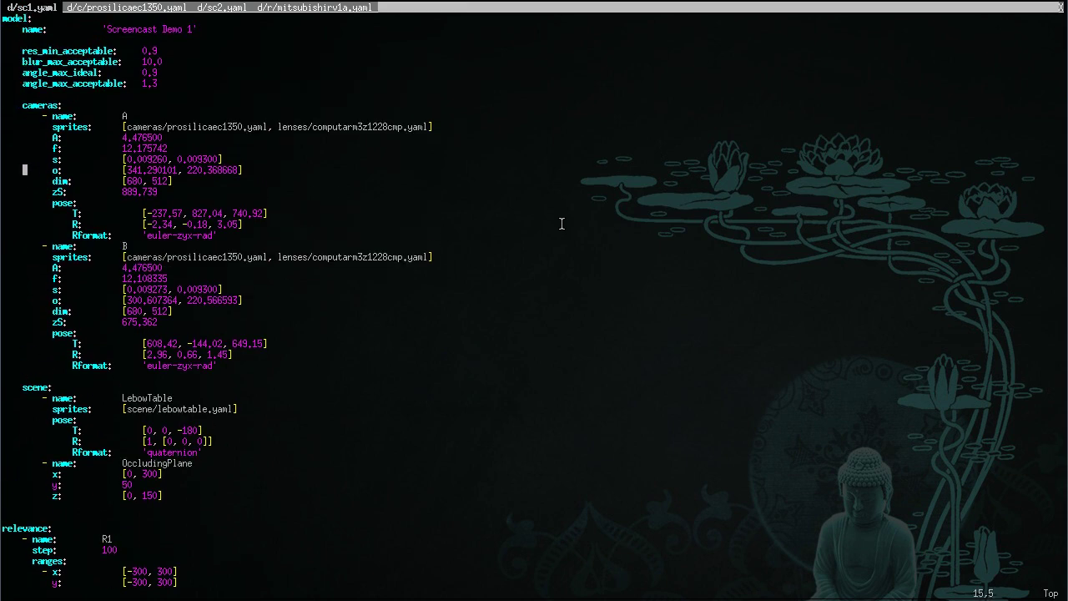
key(j)
key(j)
key(j)
key(j)
key(j)
key(j)
key(j)
key(j)
key(j)
key(j)
key(j)
key(j)
key(j)
key(j)
key(j)
key(j)
key(j)
key(j)
key(j)
key(j)
key(j)
key(j)
key(j)
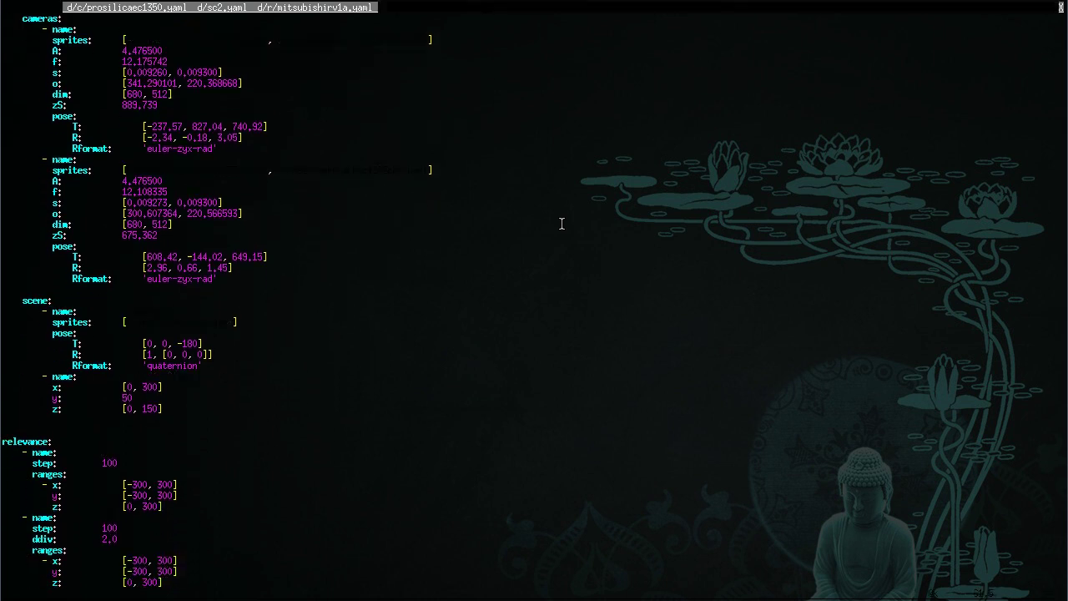
key(k)
key(k)
key(k)
key(k)
key(k)
key(k)
key(k)
key(k)
key(k)
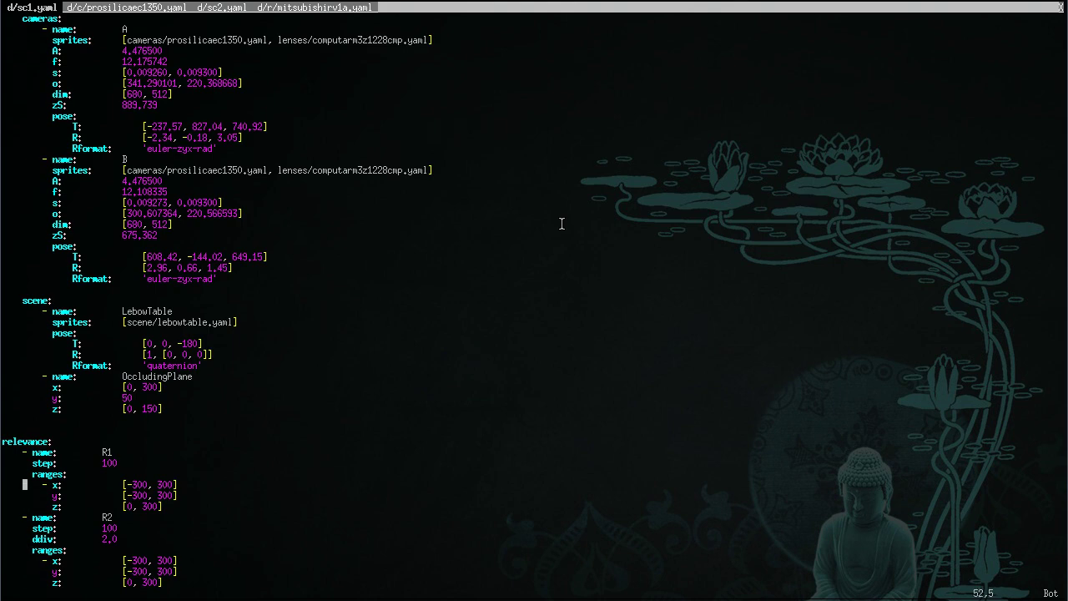
- Return to the beginning of sc1.yaml and examine the model name and the resolution, blur and angle thresholds
key(k)
key(k)
key(k)
key(k)
key(k)
key(k)
key(k)
key(k)
key(k)
key(k)
key(k)
key(k)
key(k)
key(k)
key(k)
key(k)
key(k)
key(k)
key(k)
key(k)
key(k)
key(k)
key(k)
key(k)
key(k)
key(k)
key(k)
key(k)
key(k)
key(k)
key(k)
key(k)
key(k)
key(k)
key(k)
key(k)
key(k)
key(k)
key(k)
key(k)
key(j)
key(j)
key(j)
key(j)
key(j)
key(j)
key(j)
key(j)
key(j)
key(j)
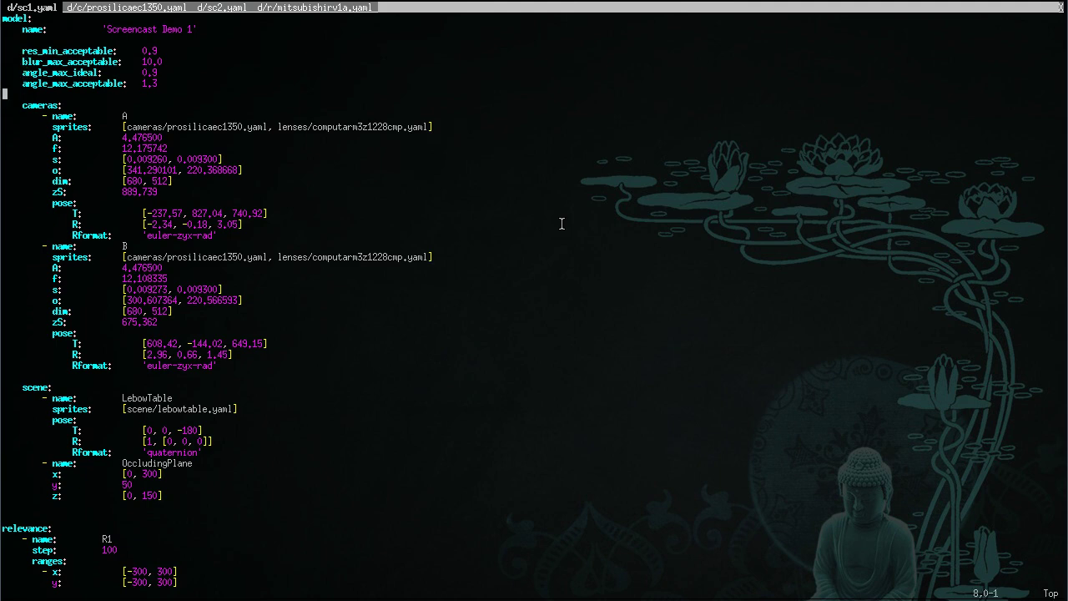
- Examine the definitions of cameras A and B in sc1.yaml, including their sprite files, lens parameters and poses
key(l)
key(l)
key(l)
key(l)
key(l)
key(l)
key(l)
key(l)
key(l)
key(l)
key(l)
key(l)
key(l)
key(l)
key(l)
key(l)
key(l)
key(l)
key(l)
key(l)
key(l)
key(l)
key(l)
key(l)
key(l)
key(l)
key(l)
key(l)
key(l)
key(h)
key(h)
key(l)
key(l)
key(l)
- Switch to prosilicaec1350.yaml and read through the box and cylinder primitives that make up the camera sprite
key(g)
key(t)
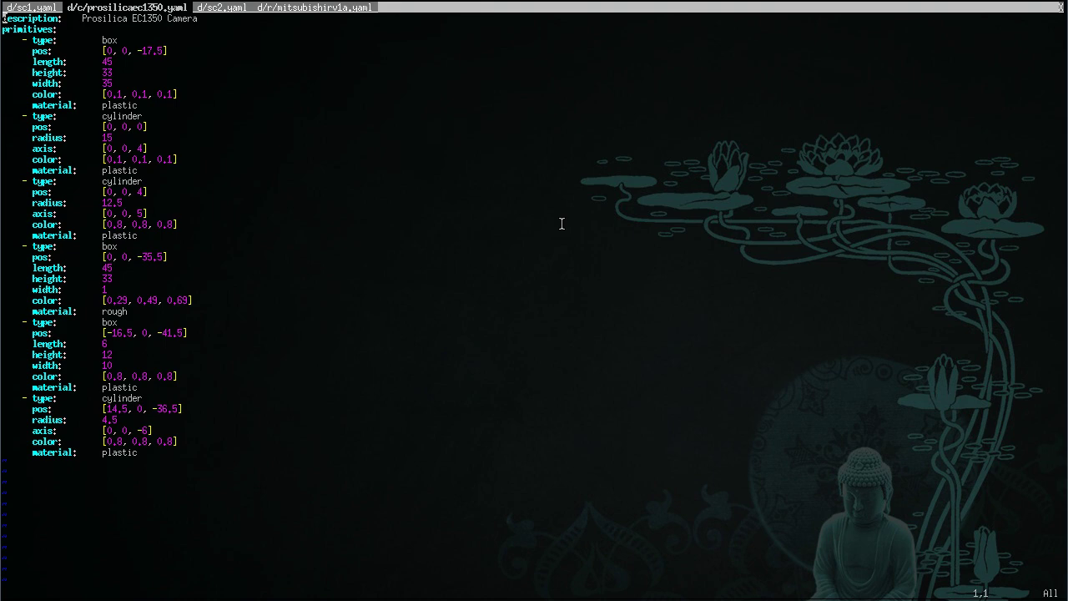
key(j)
key(j)
key(j)
key(j)
key(j)
key(j)
key(j)
key(j)
key(j)
key(j)
key(j)
key(j)
key(j)
key(j)
key(j)
key(j)
key(j)
key(j)
key(j)
key(j)
key(j)
key(j)
- Switch to sc2.yaml and review its scene section back up to the definition of camera E
key(g)
key(t)
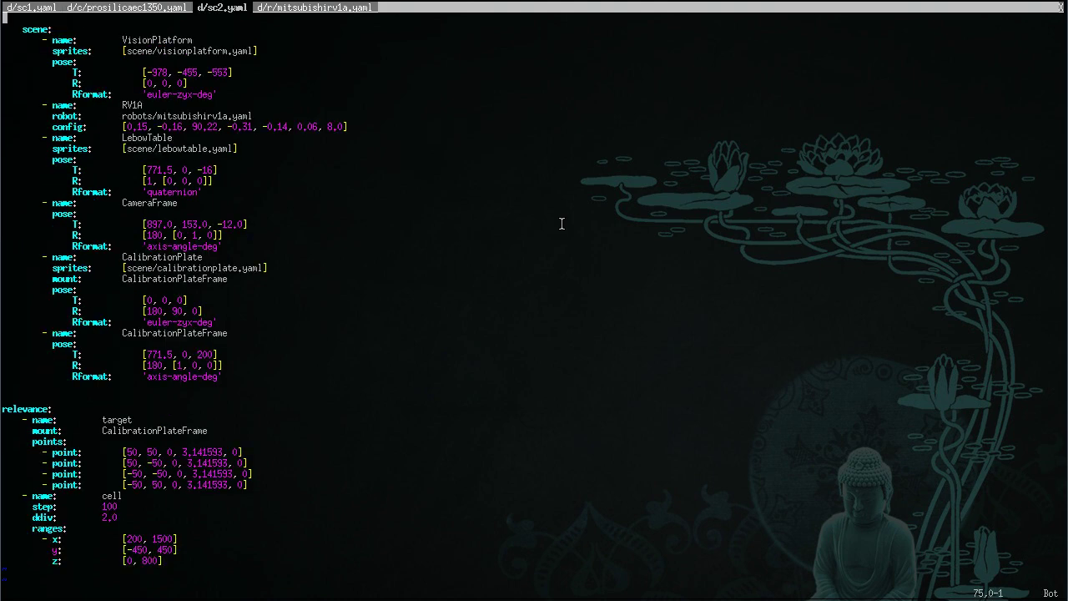
key(j)
key(j)
key(k)
key(k)
key(k)
key(k)
key(k)
key(k)
key(k)
key(k)
key(k)
key(k)
key(k)
key(k)
key(k)
key(k)
key(k)
key(k)
key(k)
key(k)
key(k)
key(k)
key(k)
key(k)
key(k)
key(k)
key(k)
key(k)
key(k)
key(k)
key(k)
key(k)
key(k)
key(k)
key(k)
key(k)
key(k)
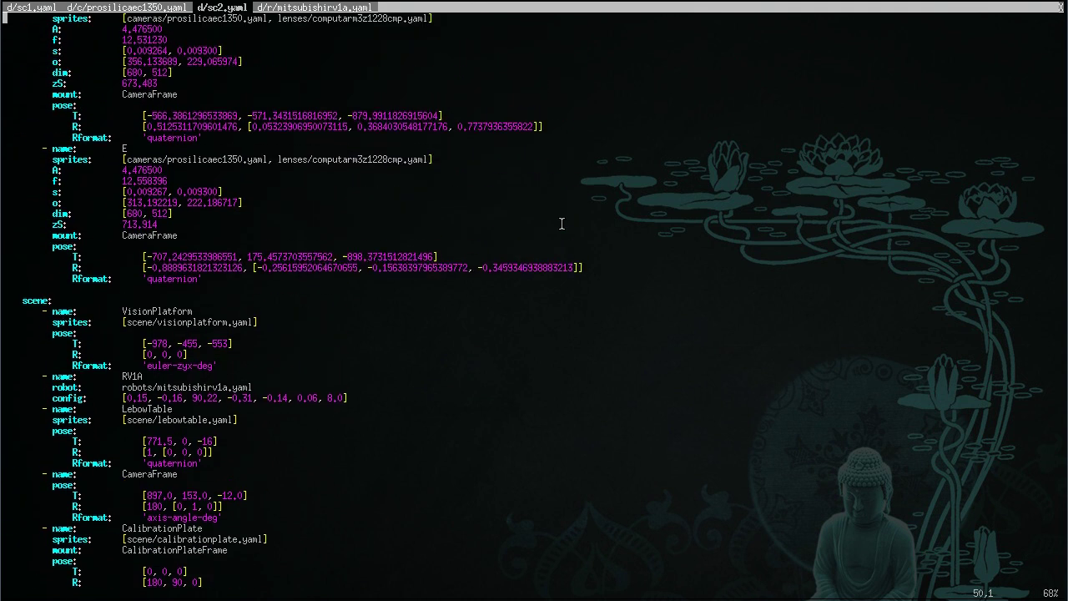
- Read upward through the camera definitions in sc2.yaml to camera A, examining their CameraFrame mounts and quaternion poses
key(k)
key(k)
key(k)
key(k)
key(k)
key(k)
key(k)
key(k)
key(k)
key(k)
key(k)
key(k)
key(k)
key(k)
key(k)
key(k)
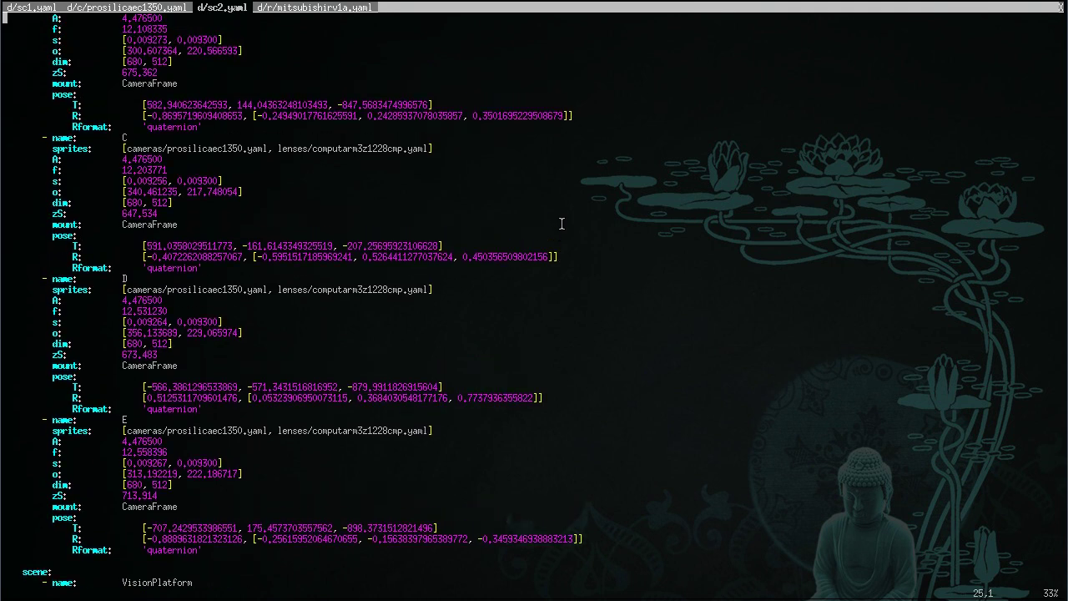
key(k)
key(k)
key(k)
key(k)
key(k)
key(k)
key(k)
key(k)
key(k)
key(k)
key(k)
key(k)
key(k)
key(k)
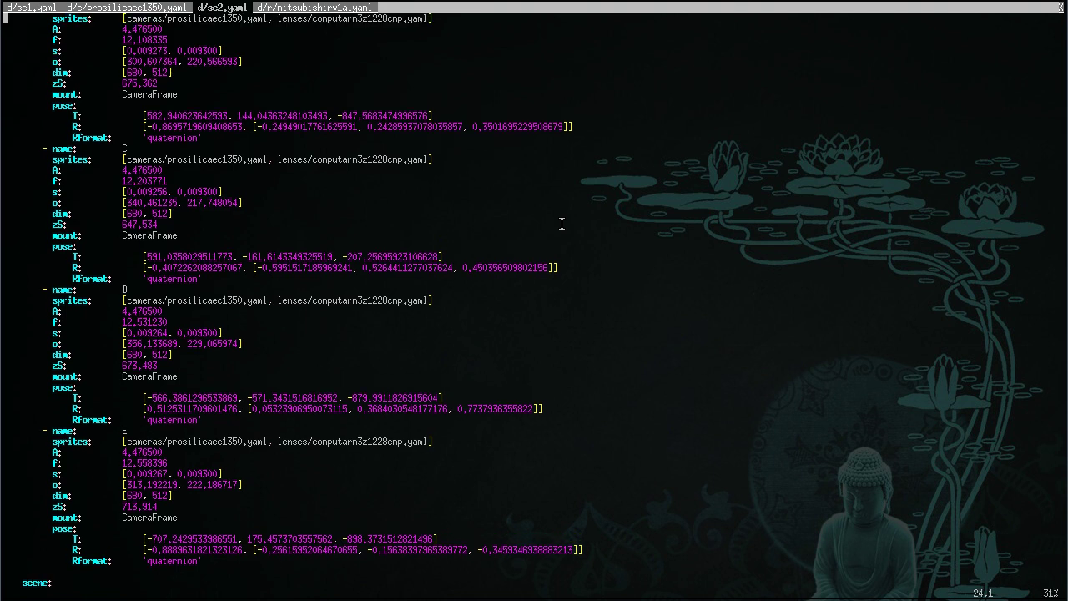
key(j)
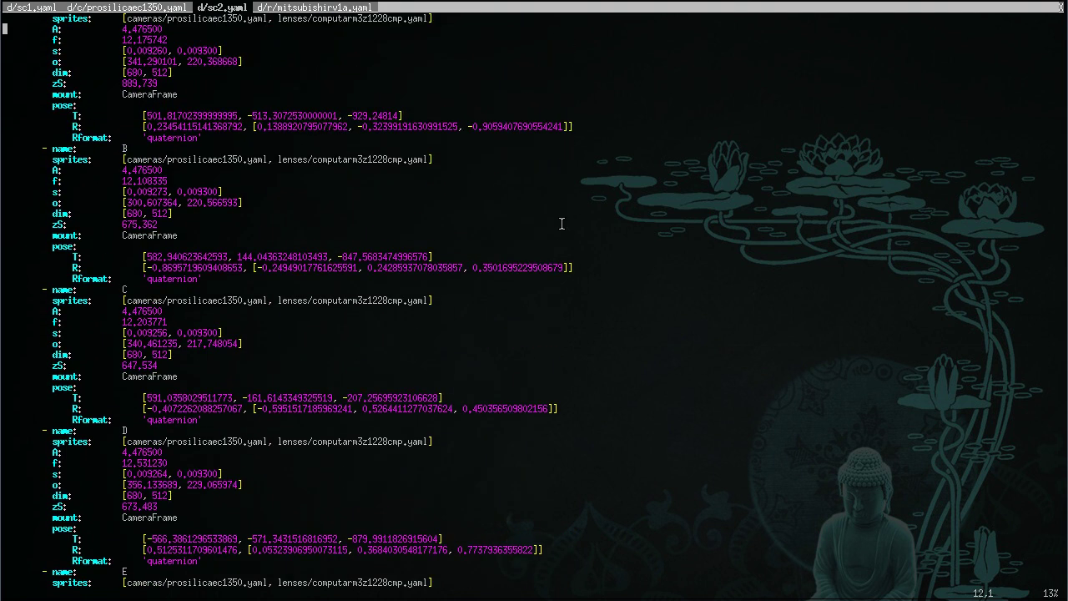
- Read down through the remaining camera definitions in sc2.yaml and its scene section to the CalibrationPlateFrame pose
key(j)
key(j)
key(j)
key(j)
key(j)
key(j)
key(j)
key(j)
key(j)
key(j)
key(j)
key(j)
key(j)
key(j)
key(j)
key(j)
key(j)
key(j)
key(j)
key(j)
key(j)
key(j)
key(j)
key(j)
key(j)
key(j)
key(j)
key(j)
key(j)
key(j)
key(j)
key(j)
key(j)
key(j)
key(j)
key(j)
key(j)
key(j)
key(j)
key(j)
key(j)
key(j)
key(j)
key(j)
key(j)
key(j)
key(j)
key(j)
key(j)
key(j)
key(j)
key(j)
key(j)
key(j)
key(j)
key(j)
key(j)
key(j)
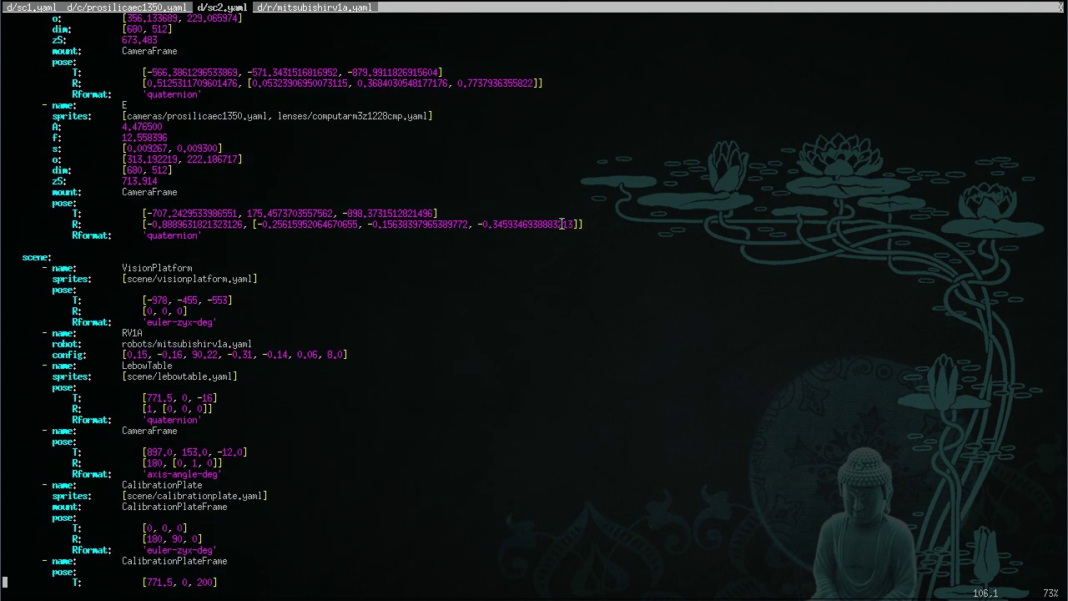
- Examine the CalibrationPlate and CalibrationPlateFrame entries through the end of the scene section in sc2.yaml
key(k)
key(k)
key(k)
key(k)
key(k)
key(k)
key(j)
key(j)
key(j)
key(j)
key(j)
key(j)
key(j)
key(j)
key(j)
key(j)
key(j)
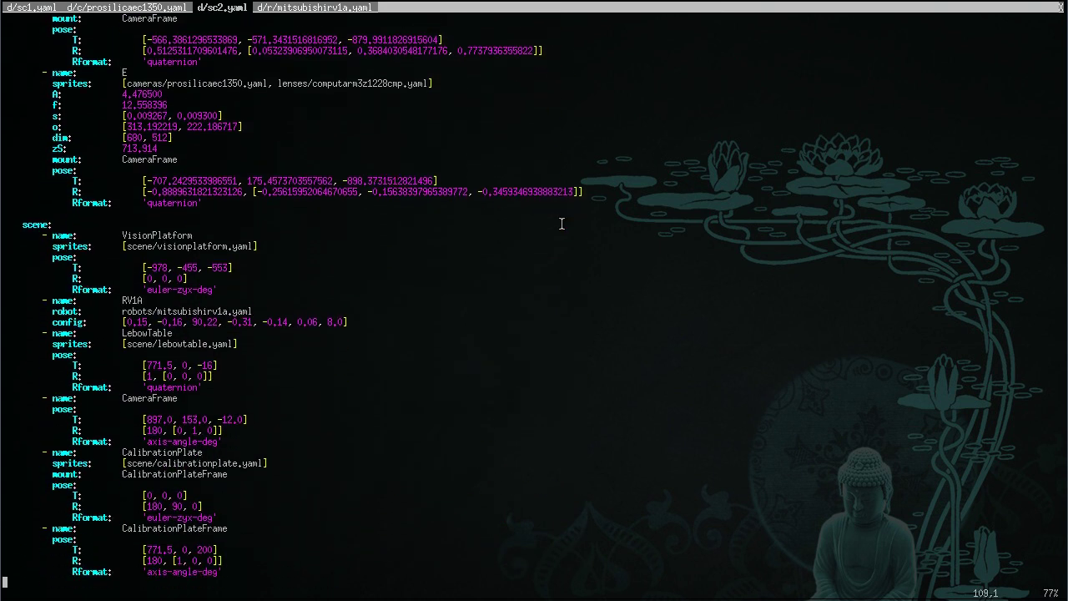
- Go back up to the CalibrationPlate entry and examine its mount on CalibrationPlateFrame
key(k)
key(k)
key(k)
key(k)
key(k)
key(k)
key(k)
key(k)
key(k)
key(k)
key(k)
key(k)
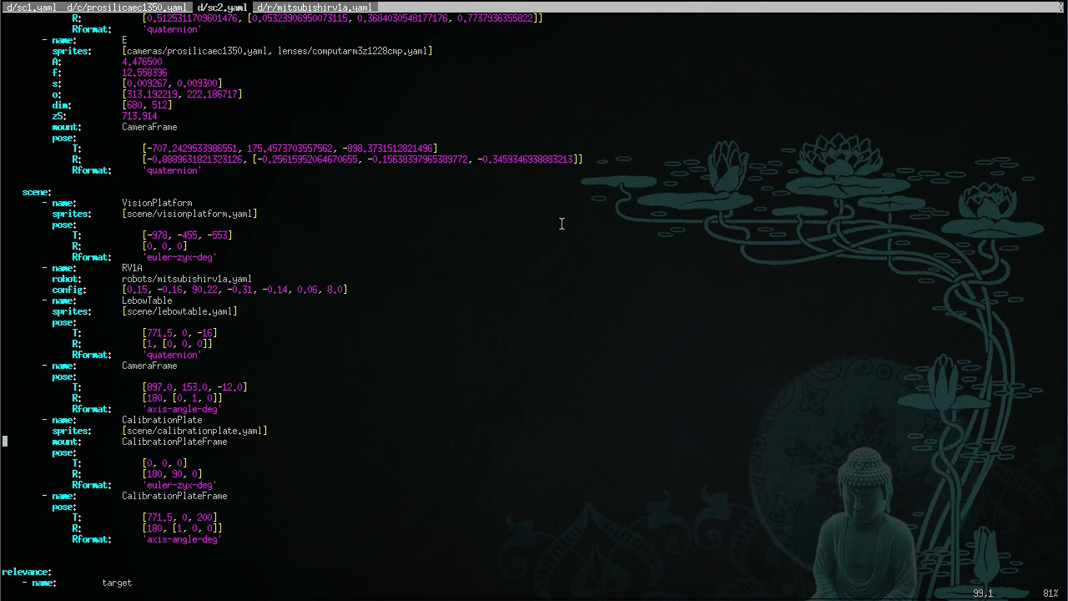
- Read back up through the scene section of sc2.yaml to camera E's mount on CameraFrame
key(k)
key(k)
key(k)
key(k)
key(k)
key(k)
key(k)
key(k)
key(k)
key(k)
key(k)
key(k)
key(k)
key(k)
key(k)
key(k)
key(k)
key(k)
key(k)
key(k)
key(k)
key(k)
key(k)
key(k)
key(k)
key(k)
key(k)
key(k)
key(k)
- Read down through the VisionPlatform, RV1A and LebowTable scene entries to the pose of CameraFrame
key(j)
key(j)
key(j)
key(j)
key(j)
key(j)
key(j)
key(j)
key(j)
key(j)
key(j)
key(j)
key(j)
key(j)
key(j)
key(j)
key(j)
key(j)
key(j)
key(j)
key(j)
key(j)
key(j)
key(j)
key(j)
key(j)
- Examine the end of the CameraFrame pose and the start of the CalibrationPlate entry in the scene section
key(l)
key(l)
key(l)
key(l)
key(l)
key(l)
key(l)
key(l)
key(l)
key(l)
key(l)
key(l)
key(l)
key(l)
key(l)
key(l)
key(l)
key(l)
key(l)
key(l)
key(l)
key(j)
key(j)
key(j)
key(j)
key(k)
- Switch to mitsubishirv1a.yaml and go to the robotic arm description at its beginning
key(g)
key(t)
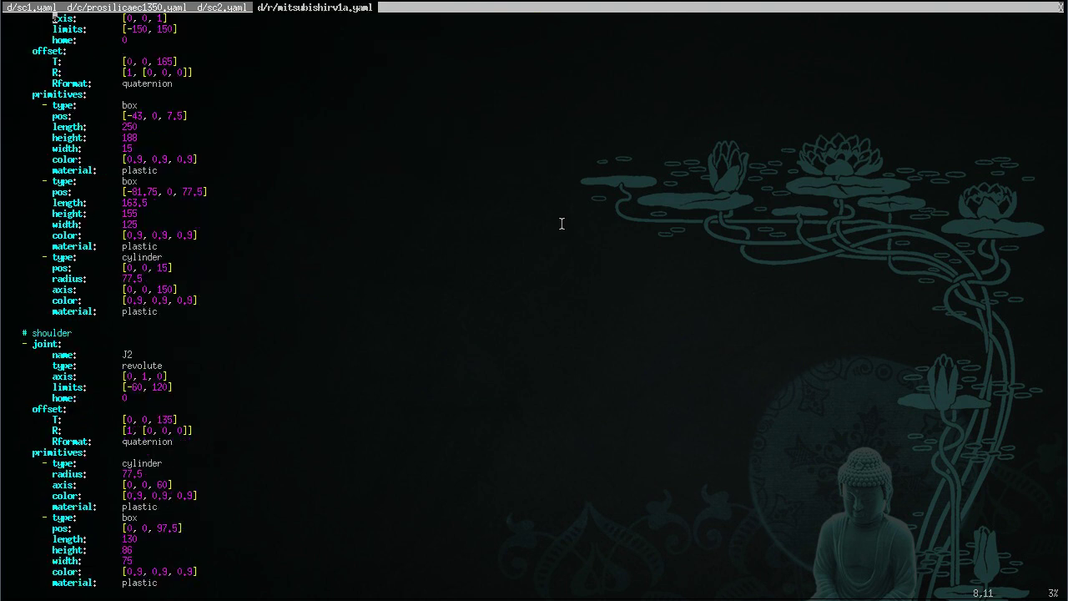
key(k)
key(k)
key(k)
key(k)
key(k)
key(k)
key(k)
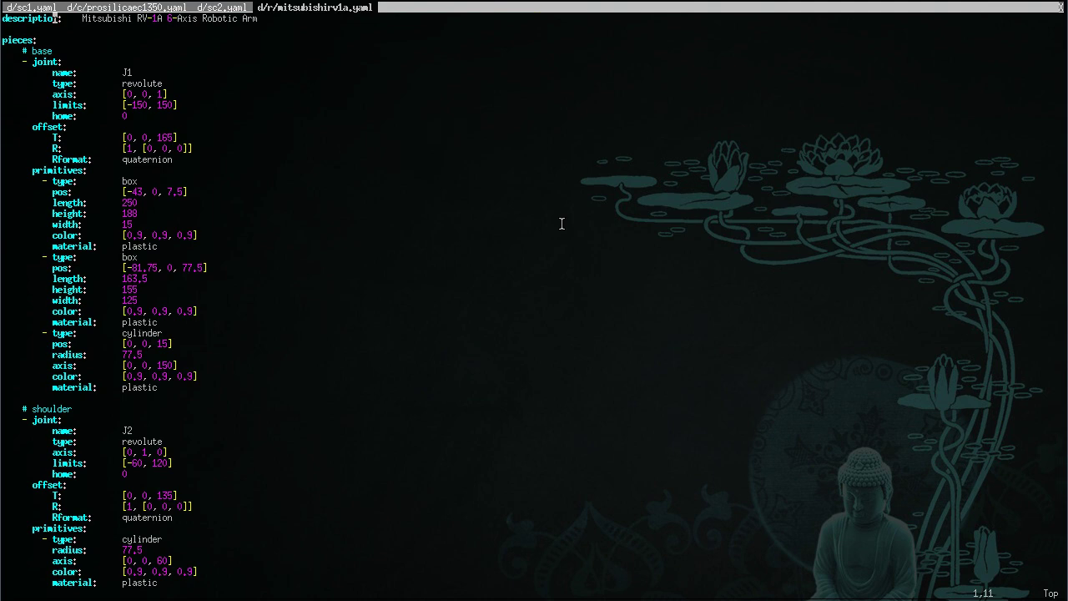
- Examine the start of the pieces list and its base joint in mitsubishirv1a.yaml
key(j)
key(j)
key(j)
key(j)
key(j)
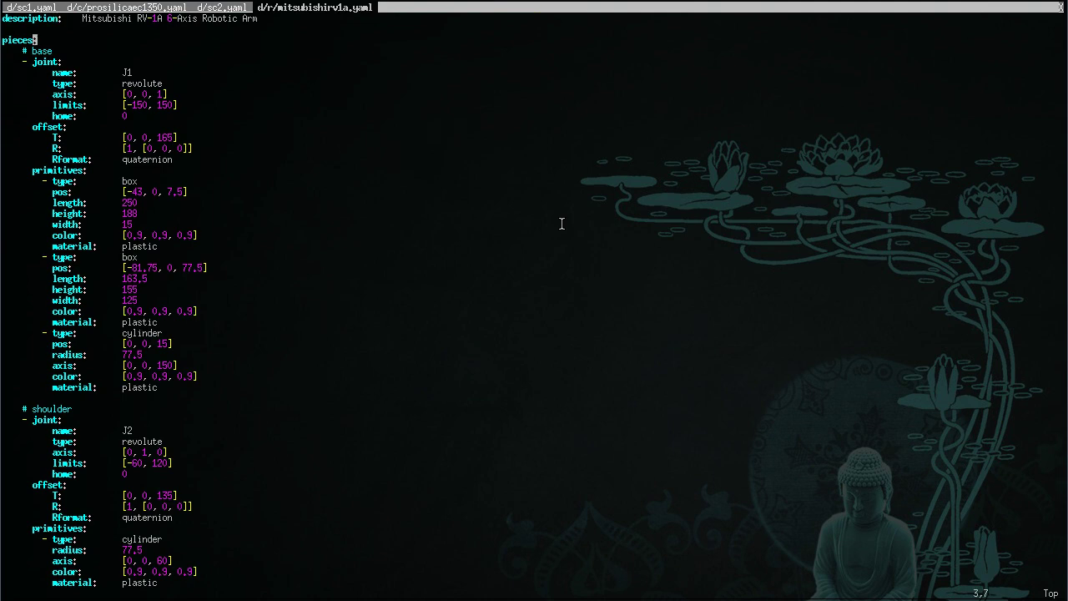